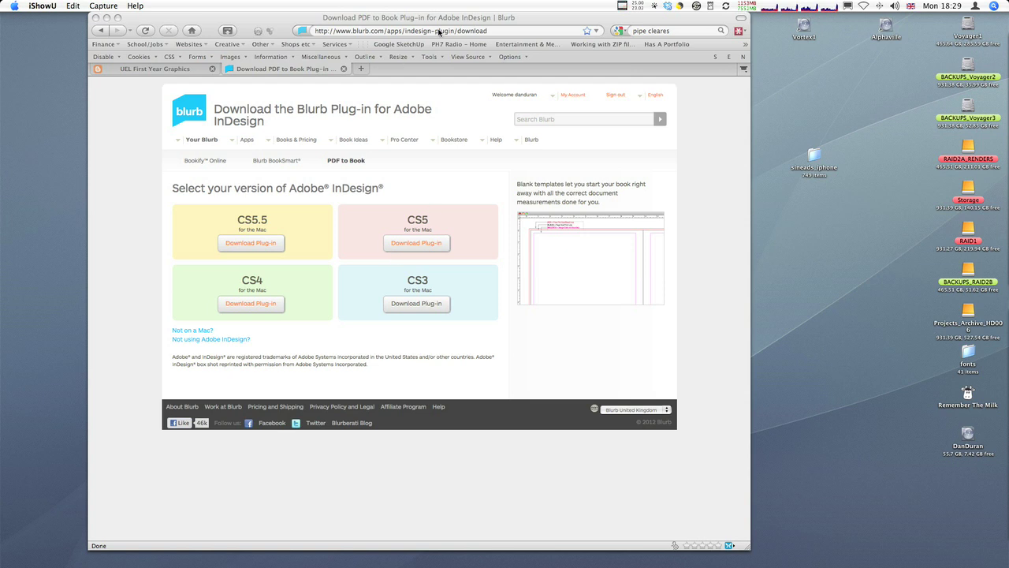
# Move the Firefox window with the Blurb plug-in page aside and hide Firefox.
pyautogui.moveTo(440, 19); pyautogui.dragTo(72, 101)
pyautogui.press('super+w')
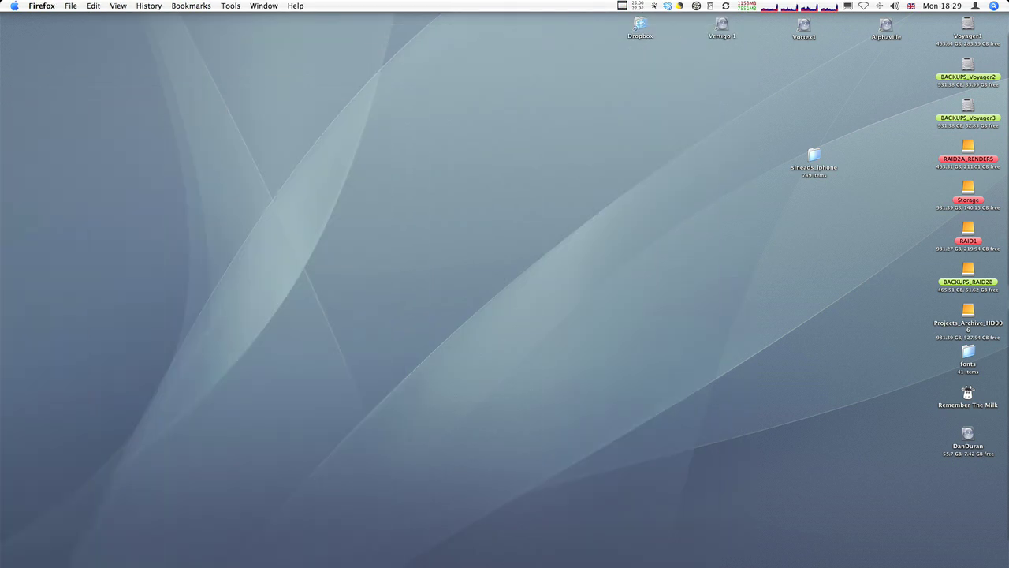
# Switch to Adobe InDesign from the application switcher.
pyautogui.press('super+Tab')
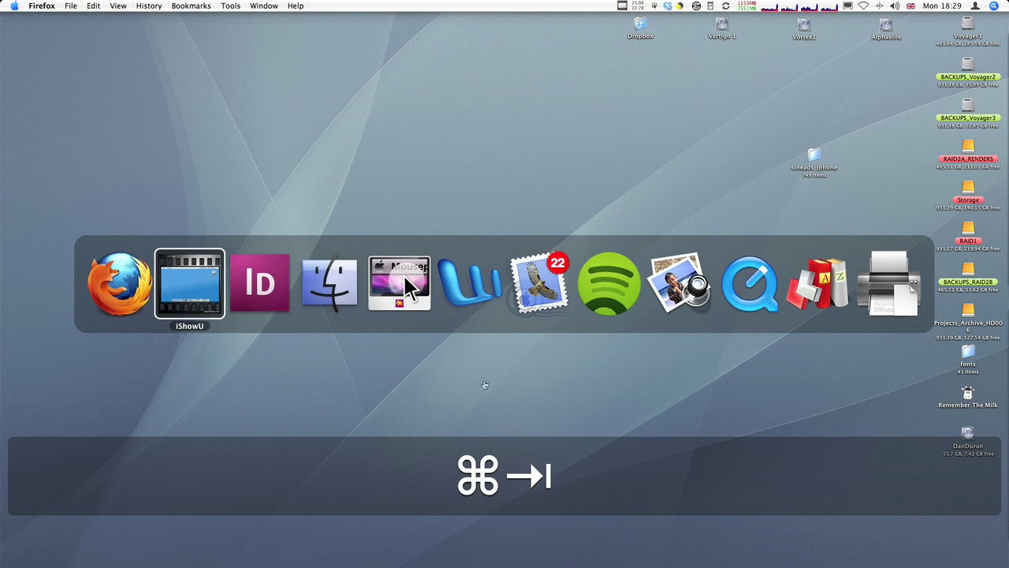
pyautogui.click(281, 305)
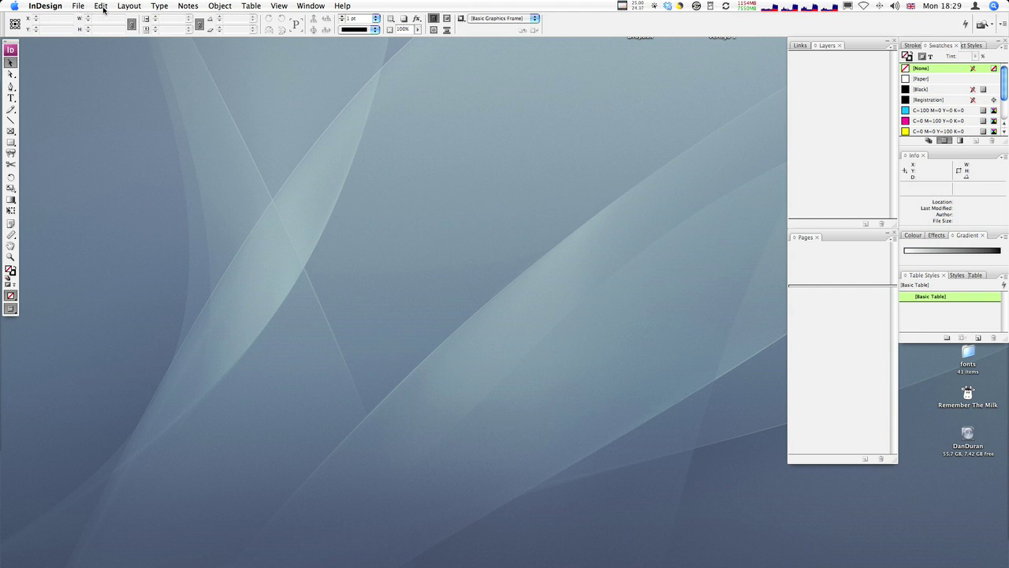
# Launch the Blurb Template Creator from the File menu and move its dialog up and left.
pyautogui.click(83, 7)
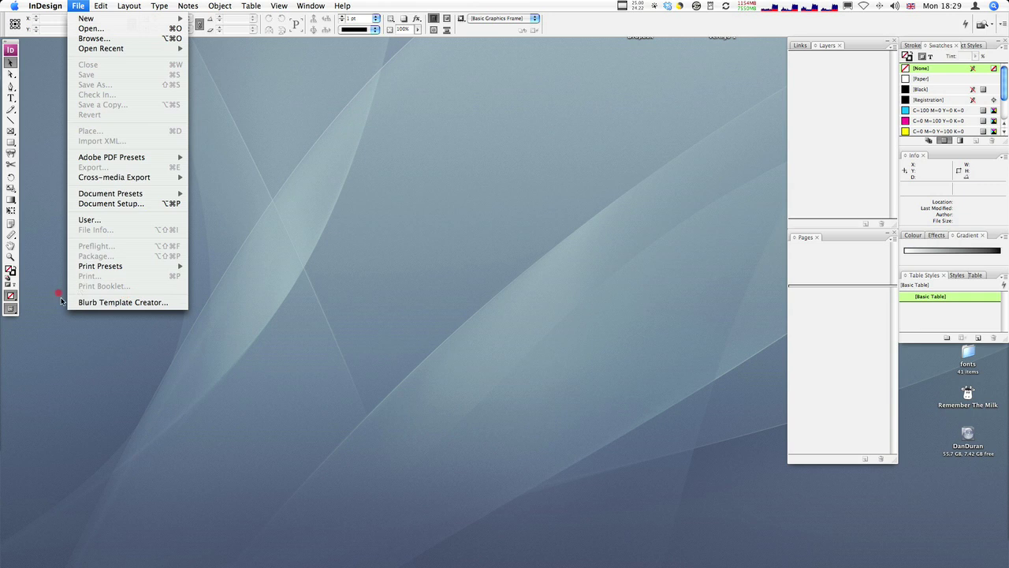
pyautogui.click(143, 303)
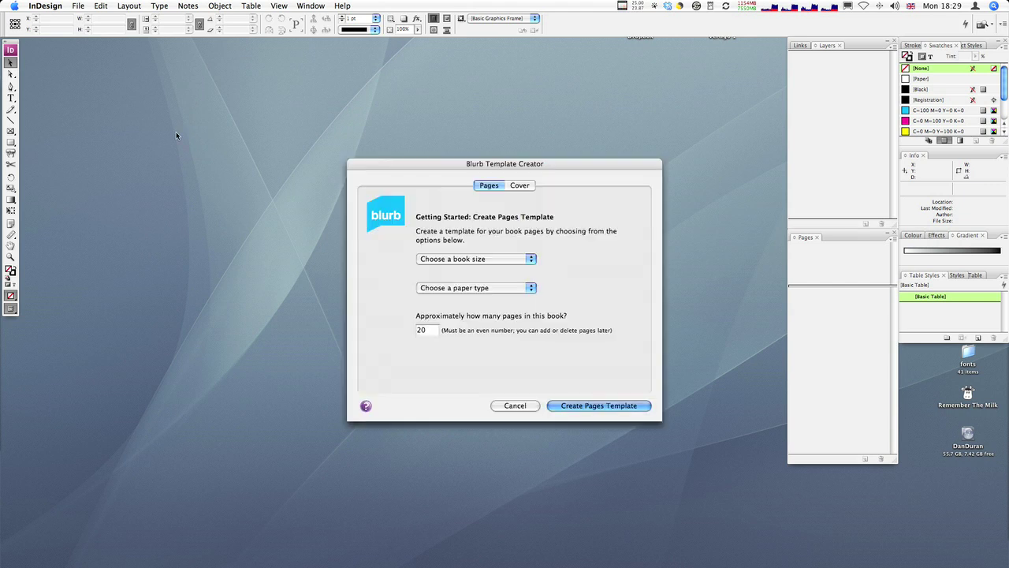
pyautogui.moveTo(518, 163); pyautogui.dragTo(433, 124)
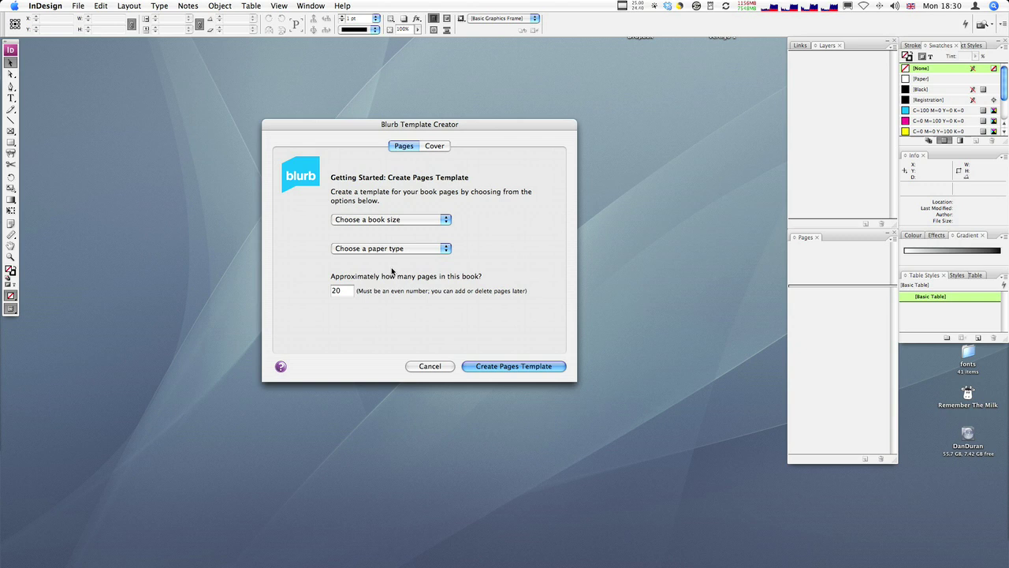
# Look through the book size and paper type lists without changing either.
pyautogui.click(397, 219)
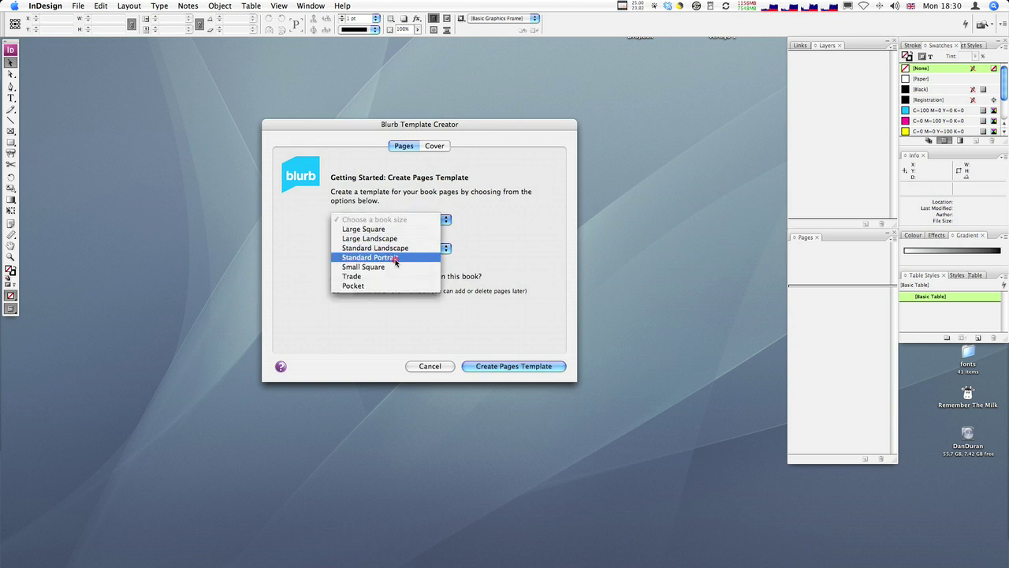
pyautogui.click(509, 215)
pyautogui.click(401, 249)
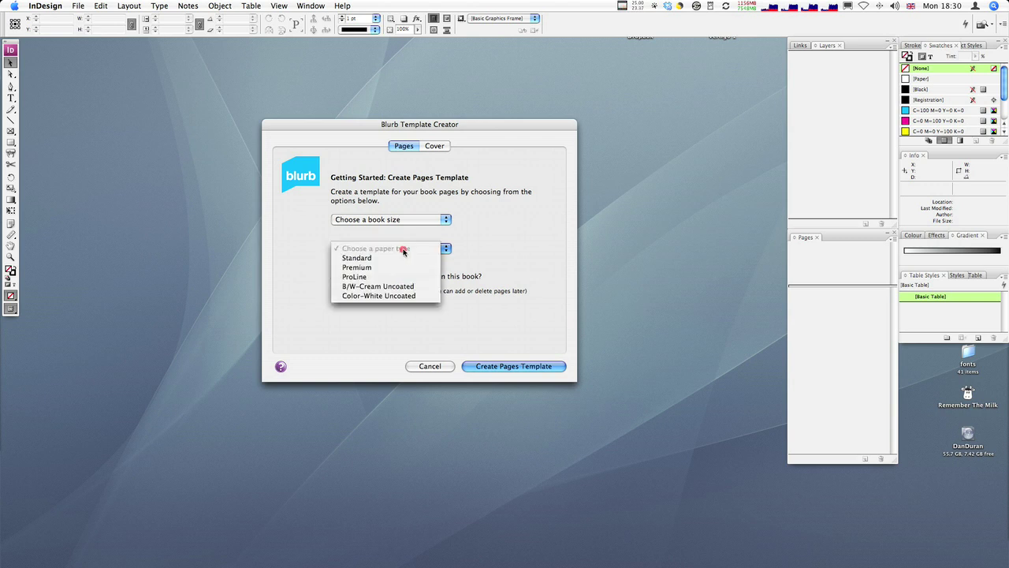
pyautogui.click(513, 224)
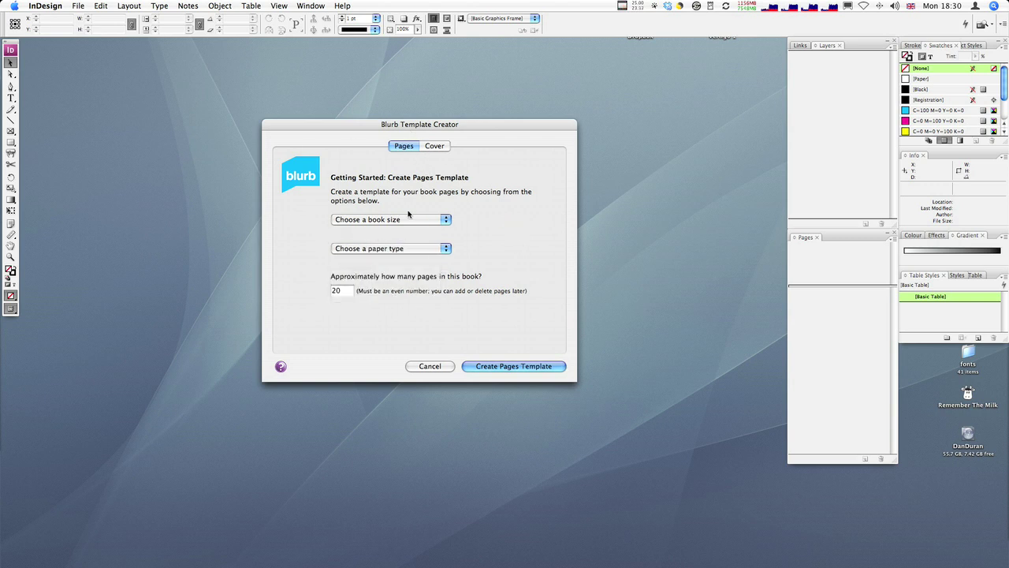
# On the Cover tab, choose Standard Portrait book size, Standard paper and Dust Jacket cover type.
pyautogui.click(440, 148)
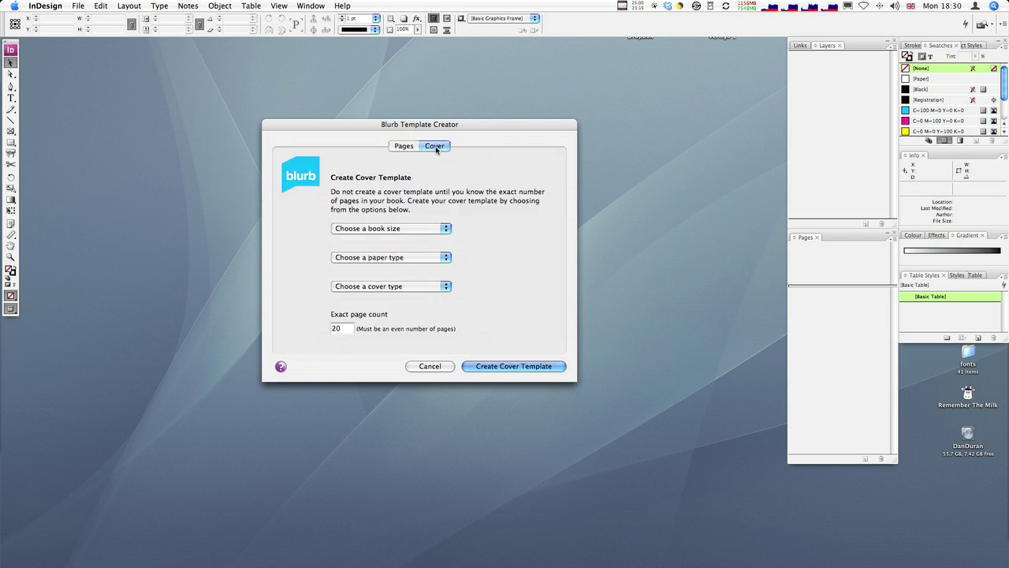
pyautogui.click(405, 228)
pyautogui.click(402, 266)
pyautogui.click(402, 260)
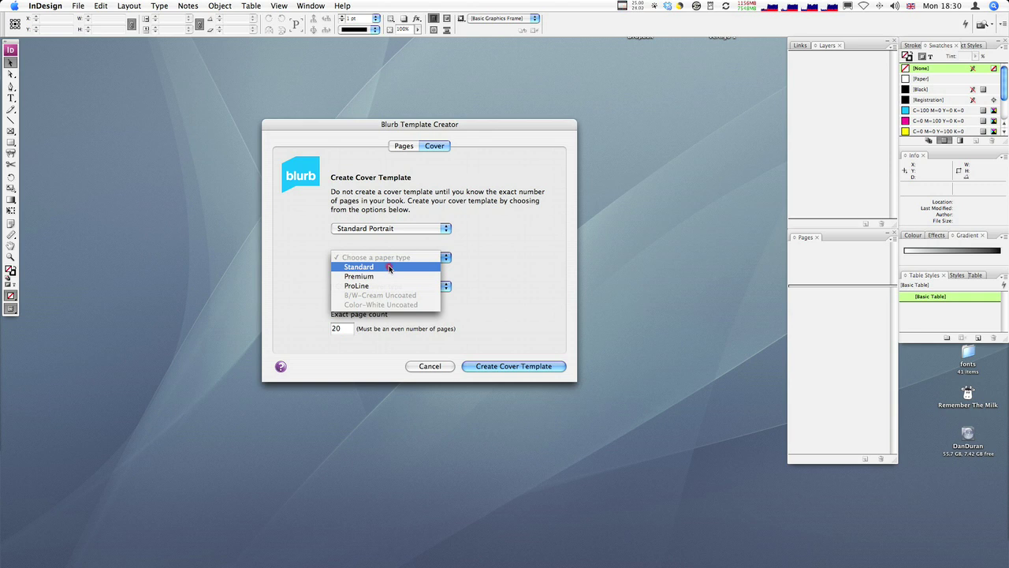
pyautogui.click(389, 268)
pyautogui.click(393, 288)
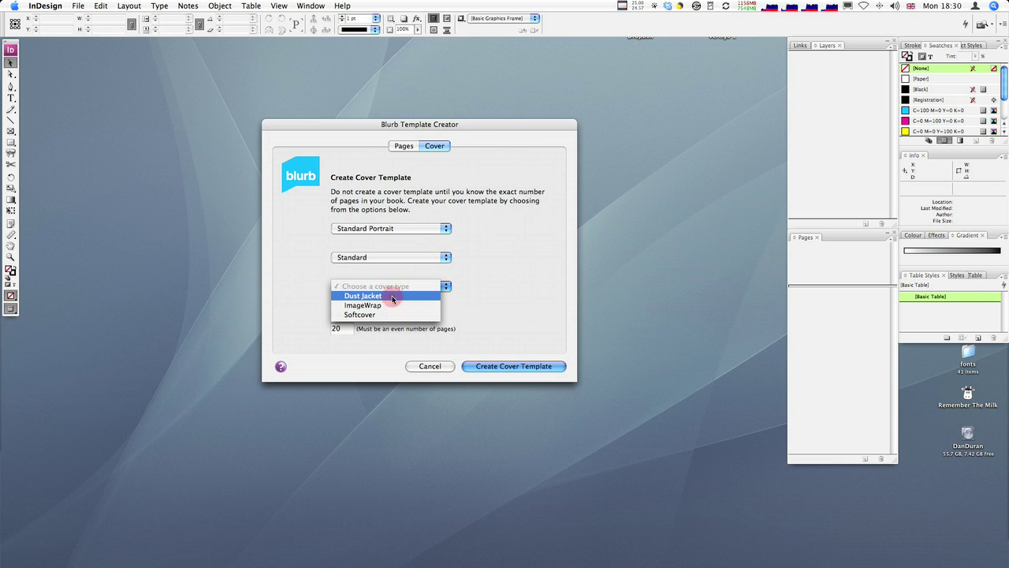
pyautogui.click(393, 296)
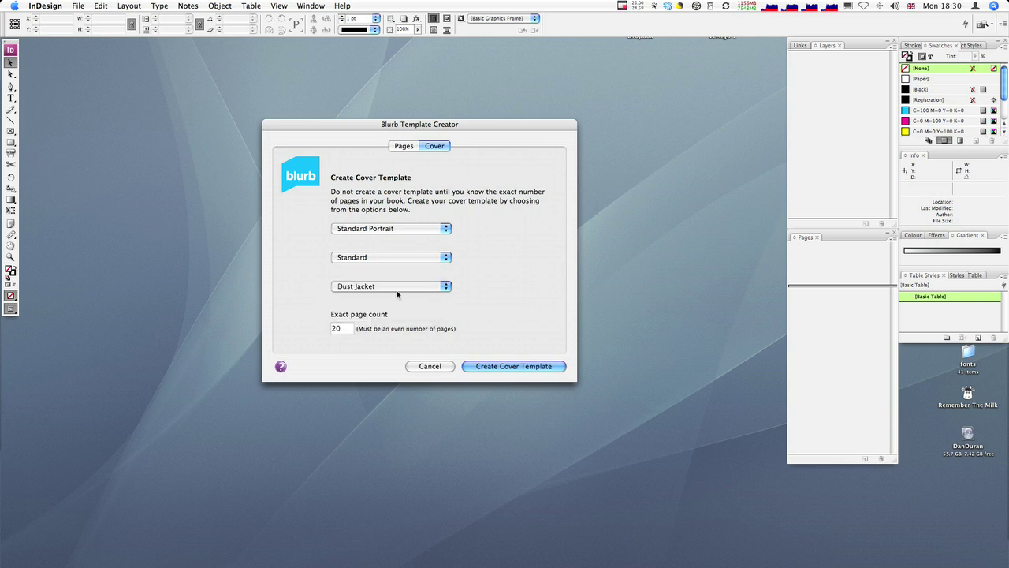
# Set the exact page count to 20 and create the cover template.
pyautogui.doubleClick(339, 331)
pyautogui.write('10')
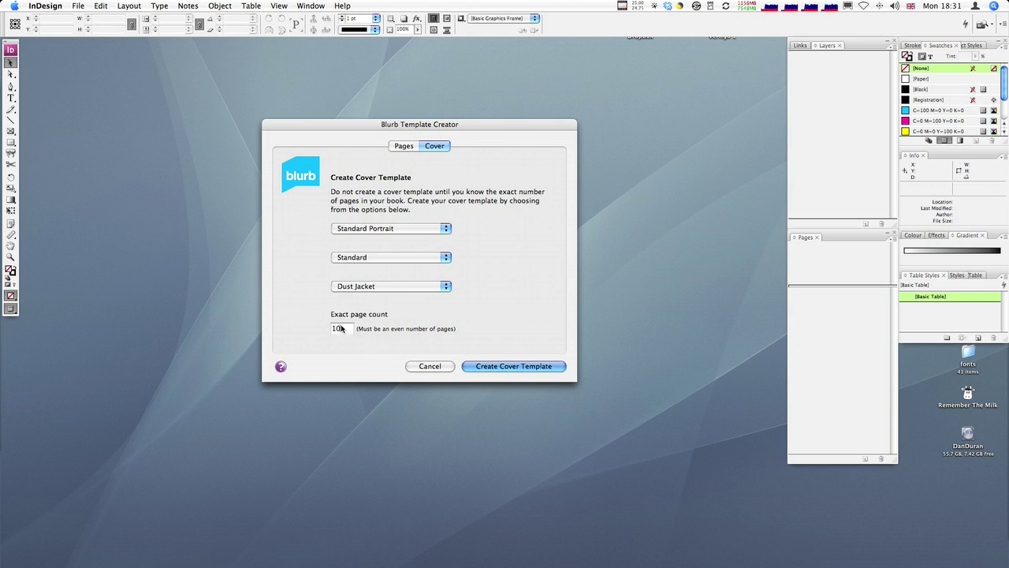
pyautogui.doubleClick(339, 328)
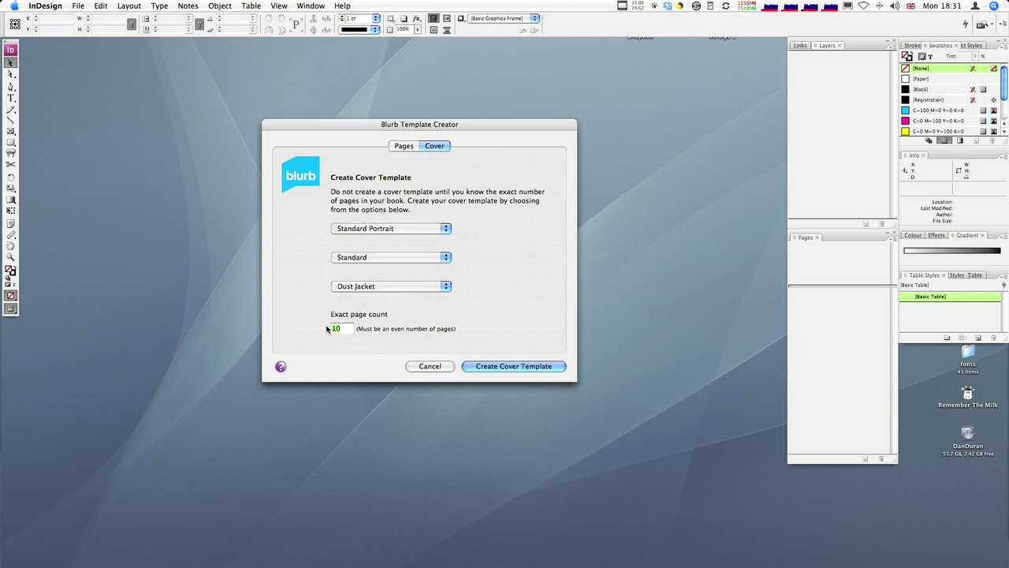
pyautogui.write('20')
pyautogui.click(491, 366)
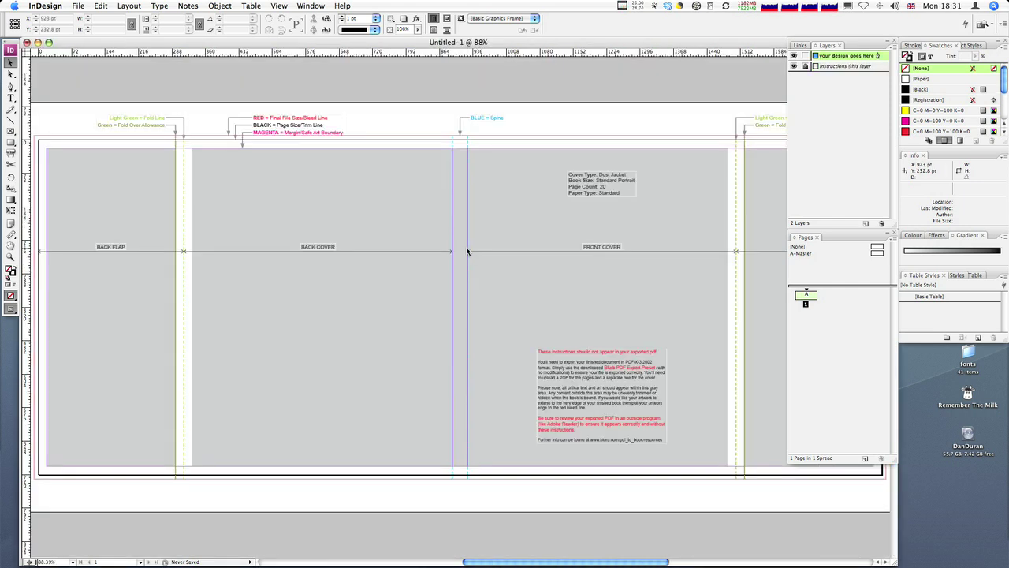
# Zoom to 75% and pan left to centre the full dust-jacket spread.
pyautogui.press('super+minus')
pyautogui.press('super+minus')
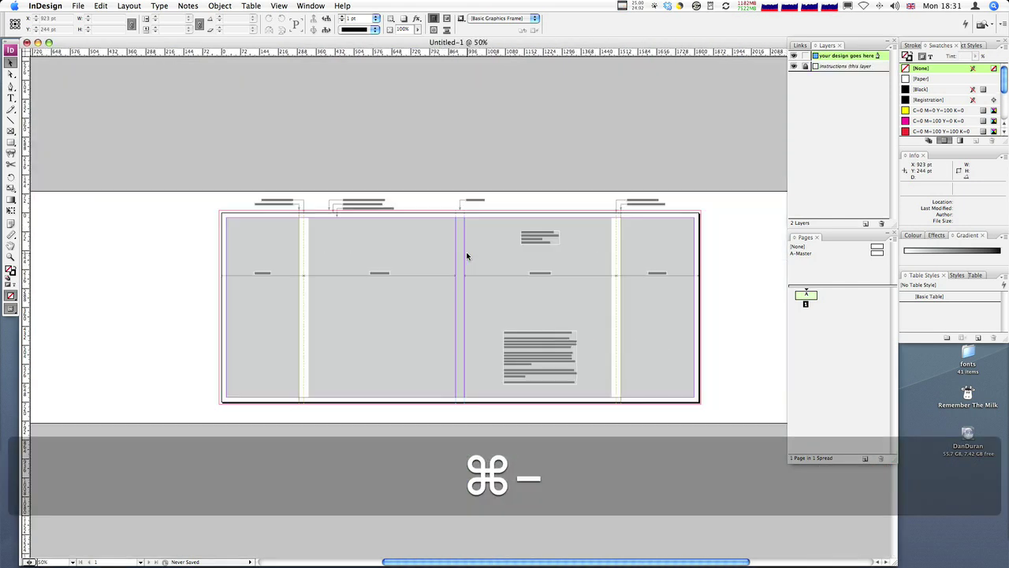
pyautogui.press('super+equal')
pyautogui.press('space')
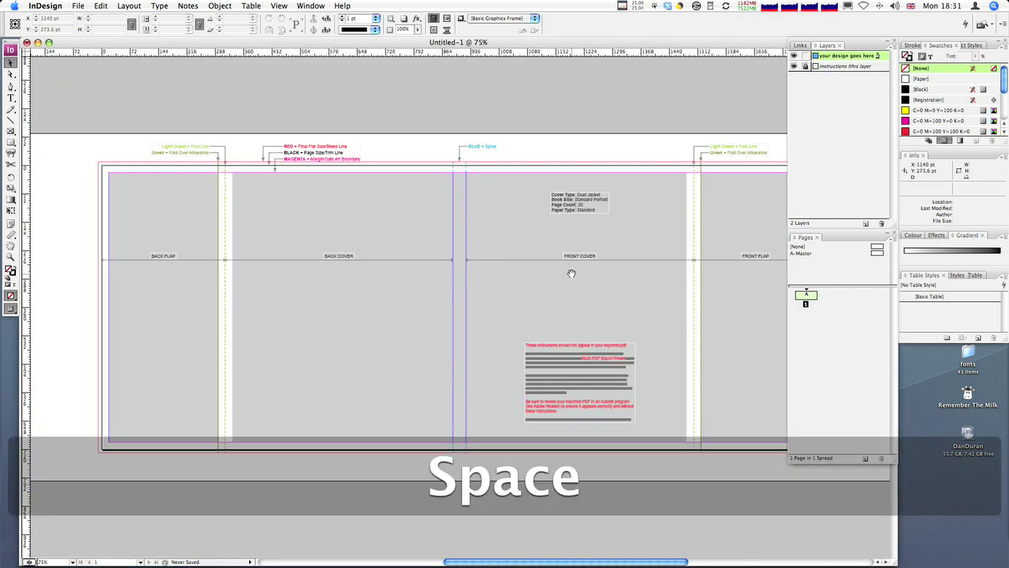
pyautogui.moveTo(573, 275); pyautogui.dragTo(494, 271)
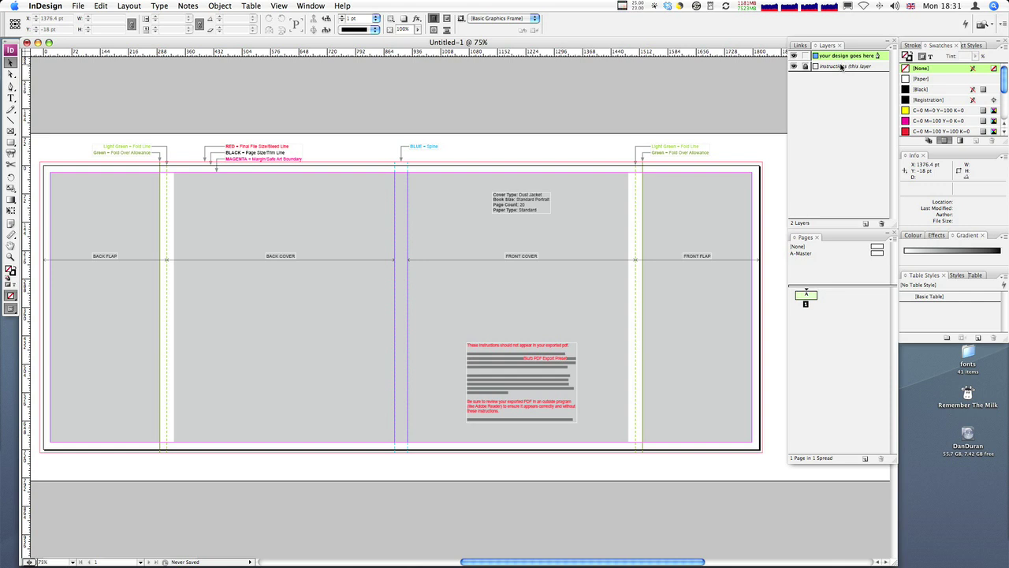
pyautogui.click(794, 67)
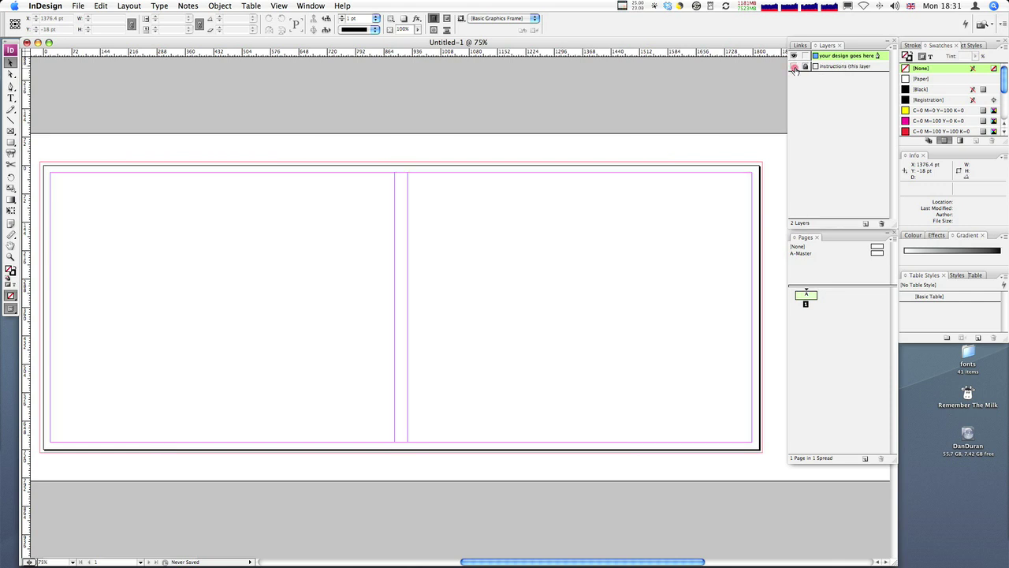
pyautogui.click(794, 68)
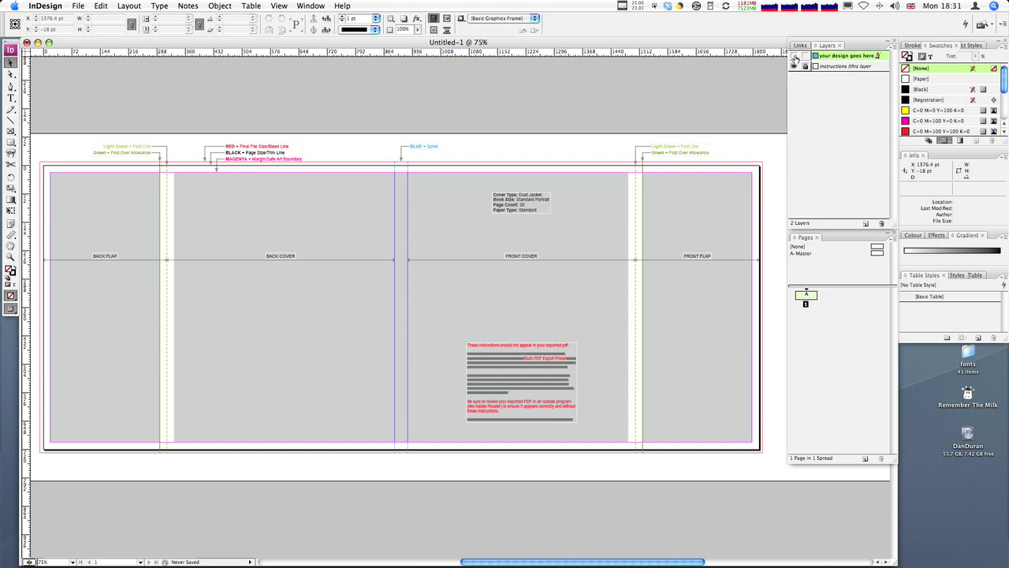
pyautogui.click(794, 57)
pyautogui.click(79, 5)
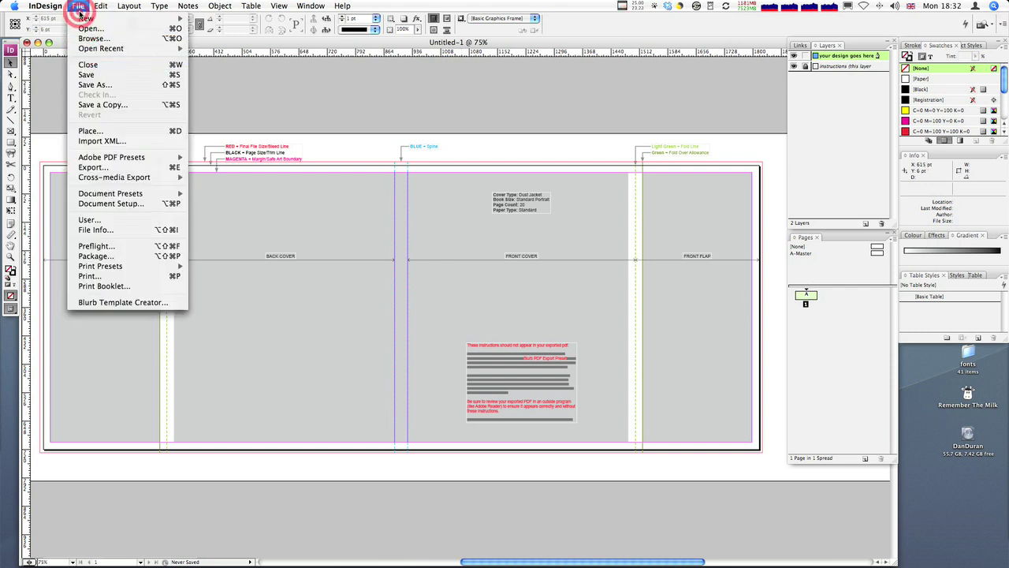
# Start a Blurb_PDF_Export preset export, saving Untitled-1.pdf into the output folder.
pyautogui.moveTo(79, 13); pyautogui.dragTo(264, 237)
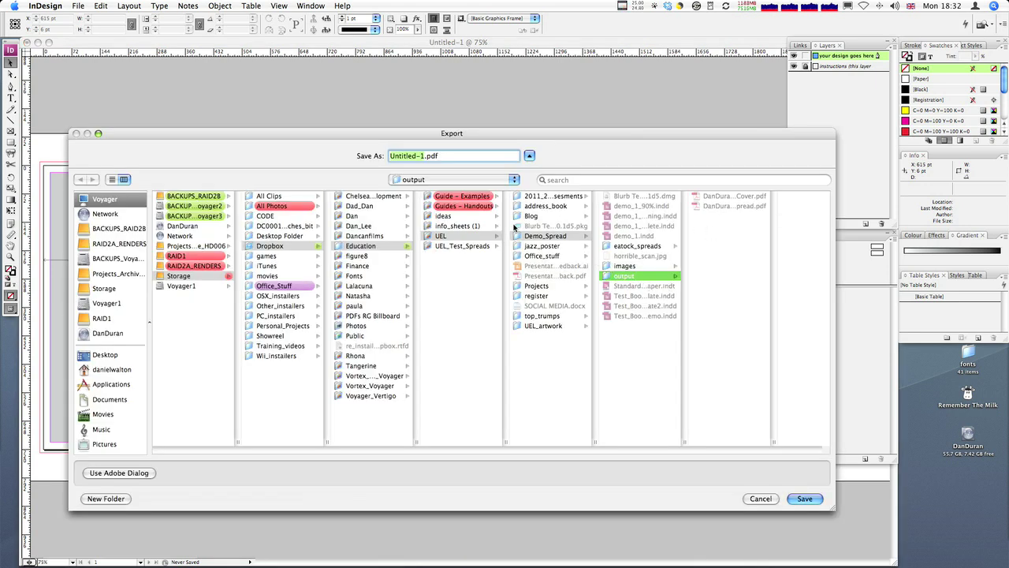
pyautogui.moveTo(485, 135); pyautogui.dragTo(486, 127)
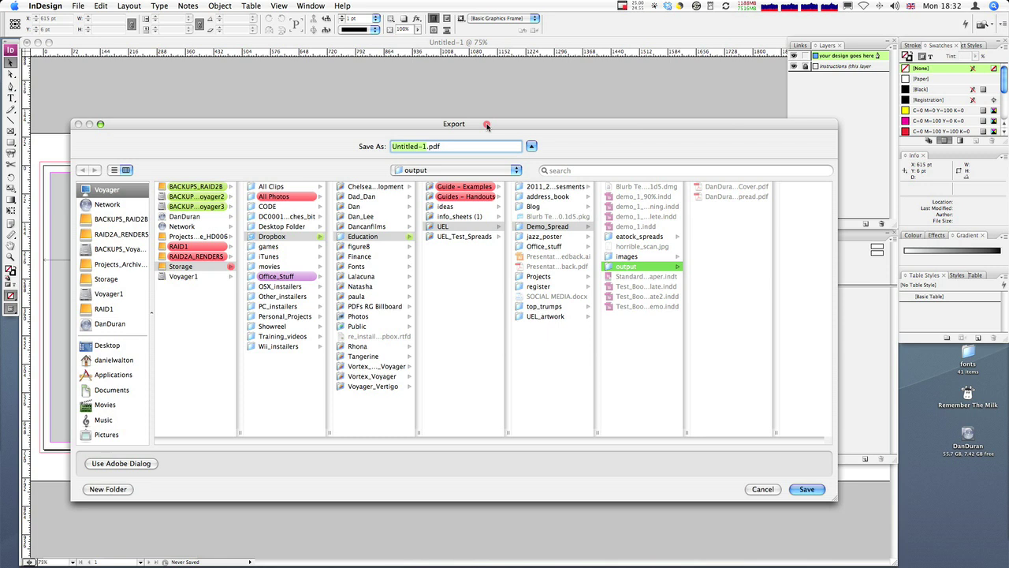
pyautogui.click(807, 489)
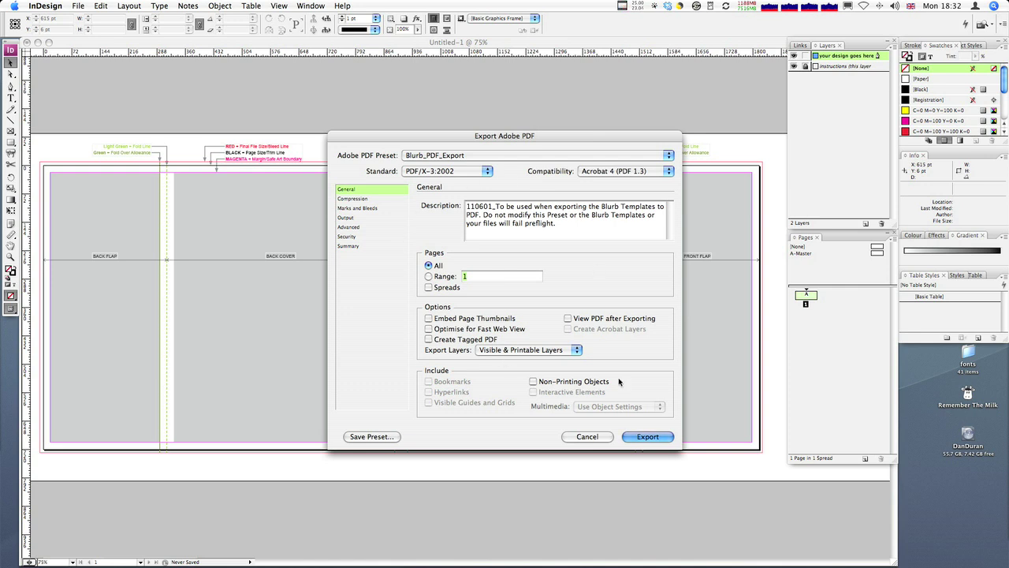
# Export the PDF with the Blurb_PDF_Export and PDF/X-3:2002 settings.
pyautogui.click(650, 439)
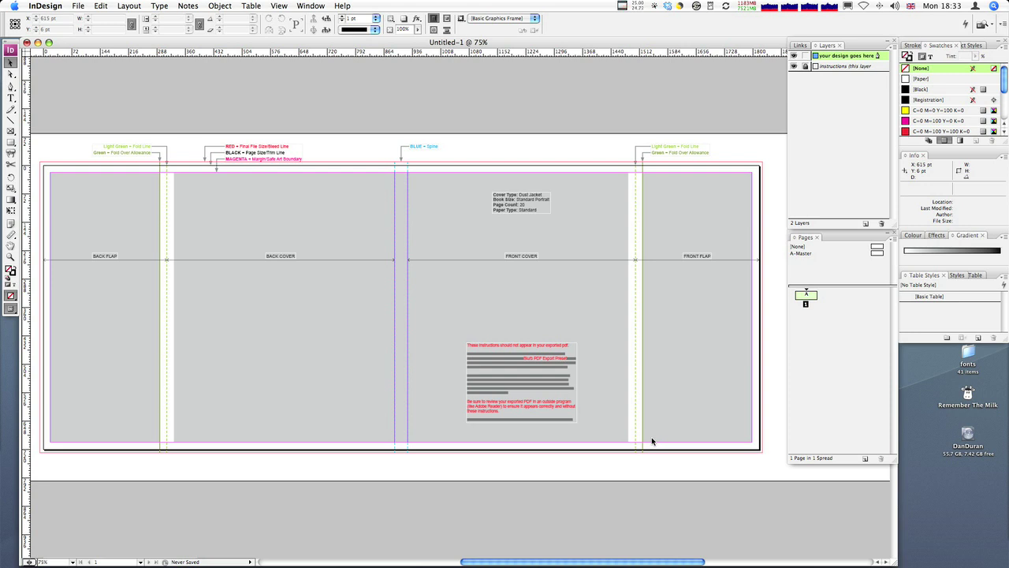
pyautogui.press('shift+super')
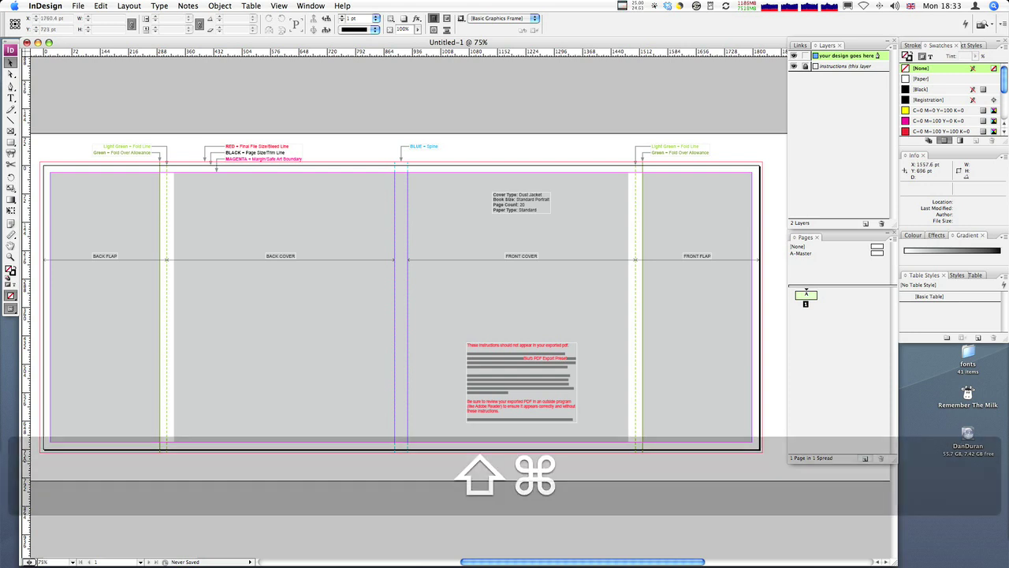